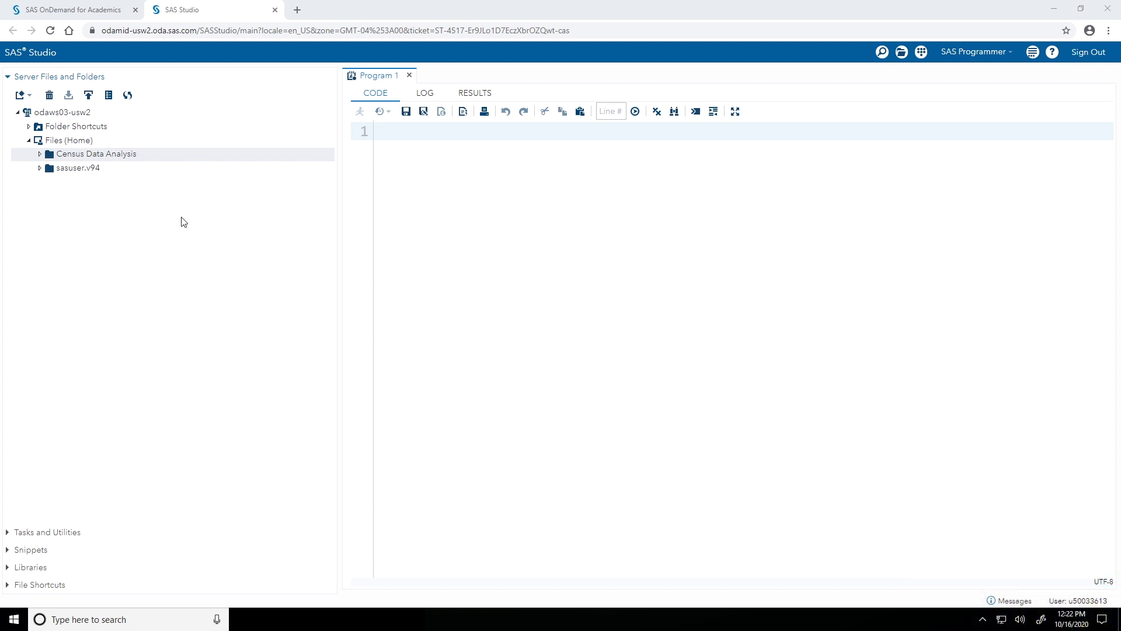
Upload Median Home Value.xlsx from Documents into the Census Data Analysis server folder.
left_click(129, 159)
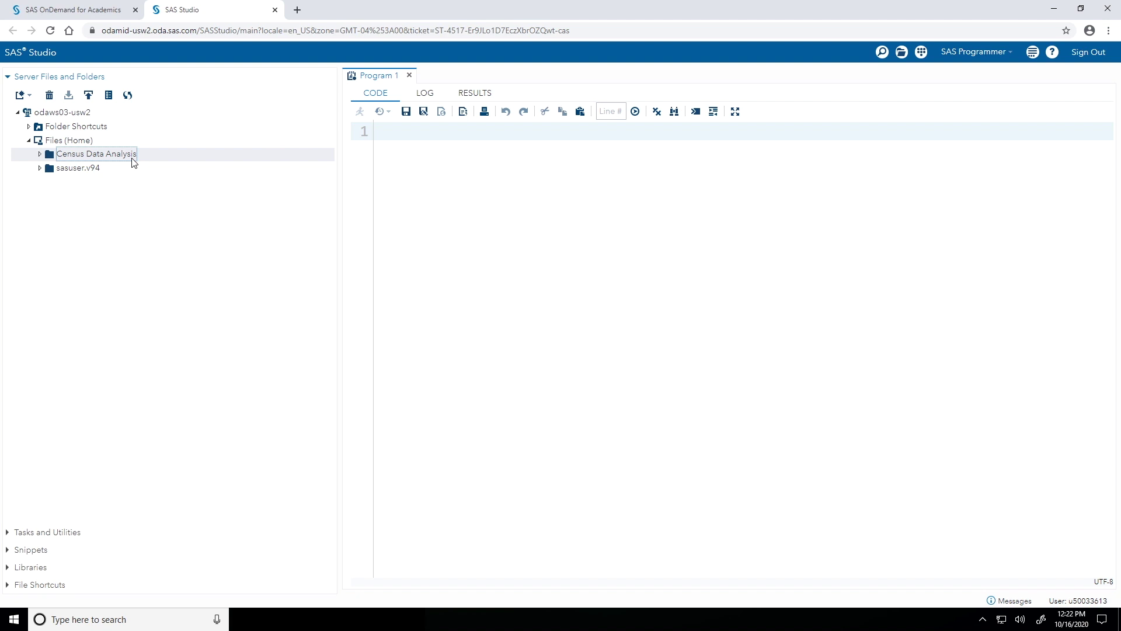
left_click(89, 96)
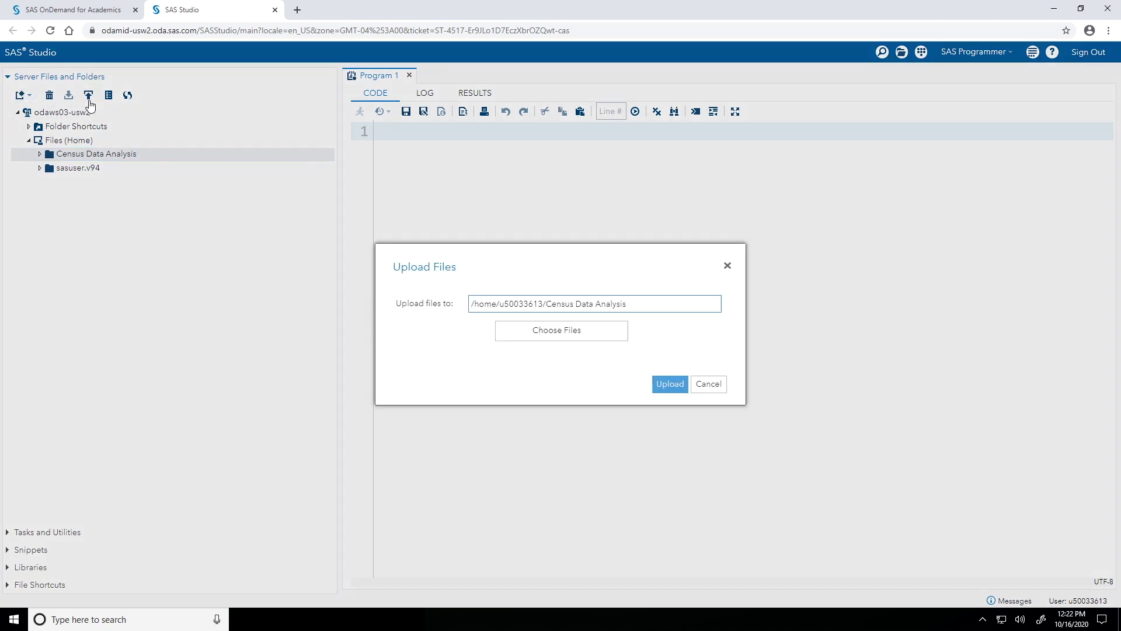
left_click(511, 343)
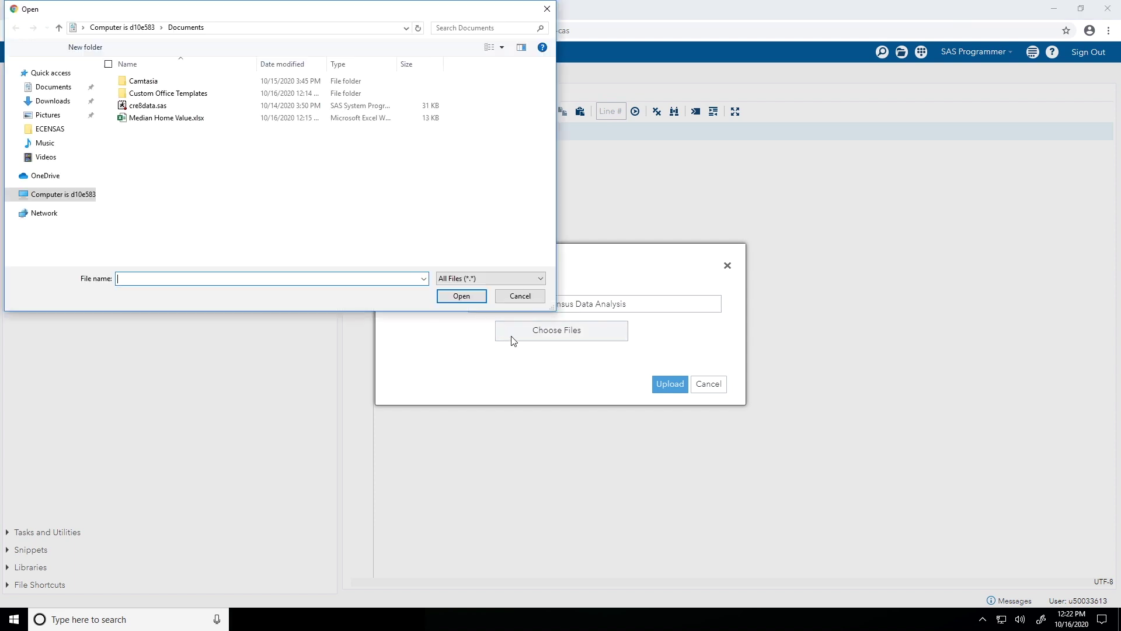
left_click(191, 119)
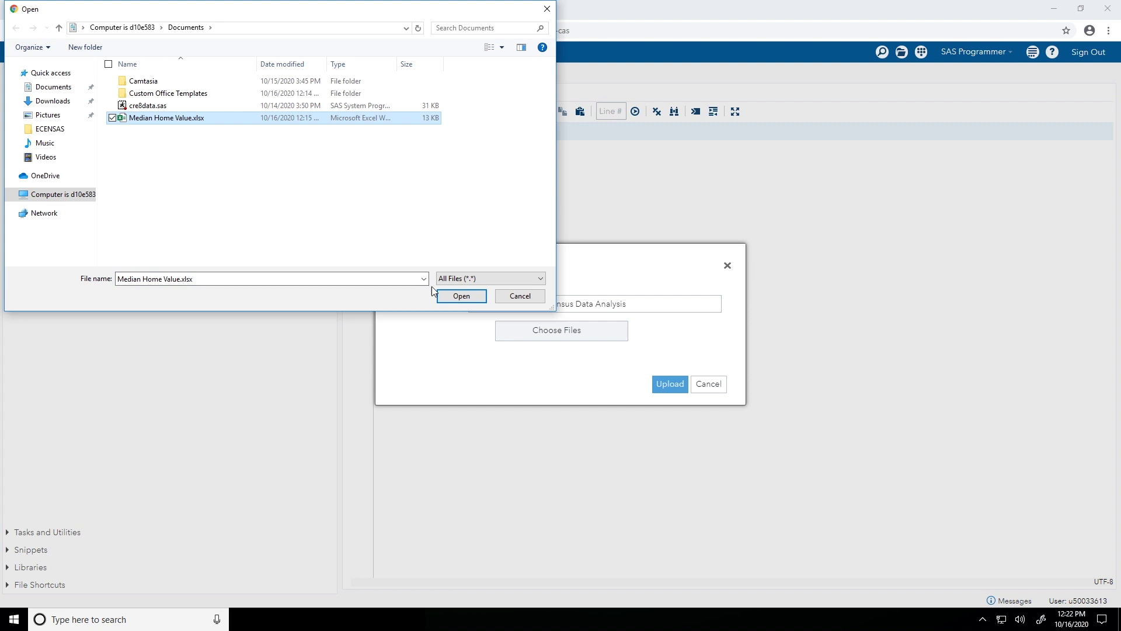
left_click(462, 298)
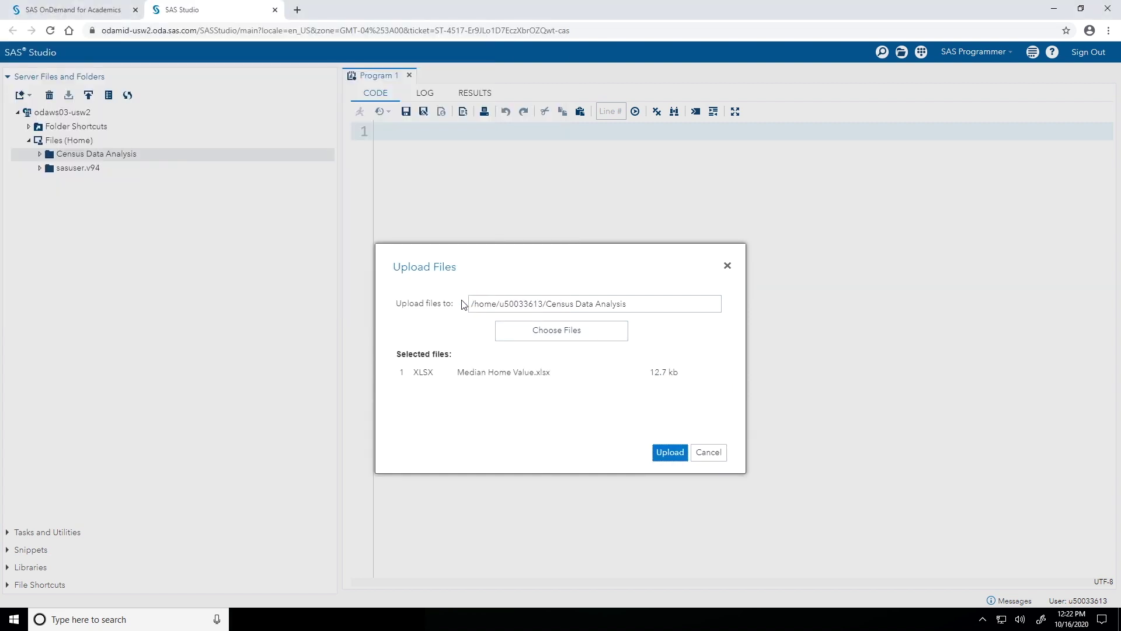
left_click(659, 459)
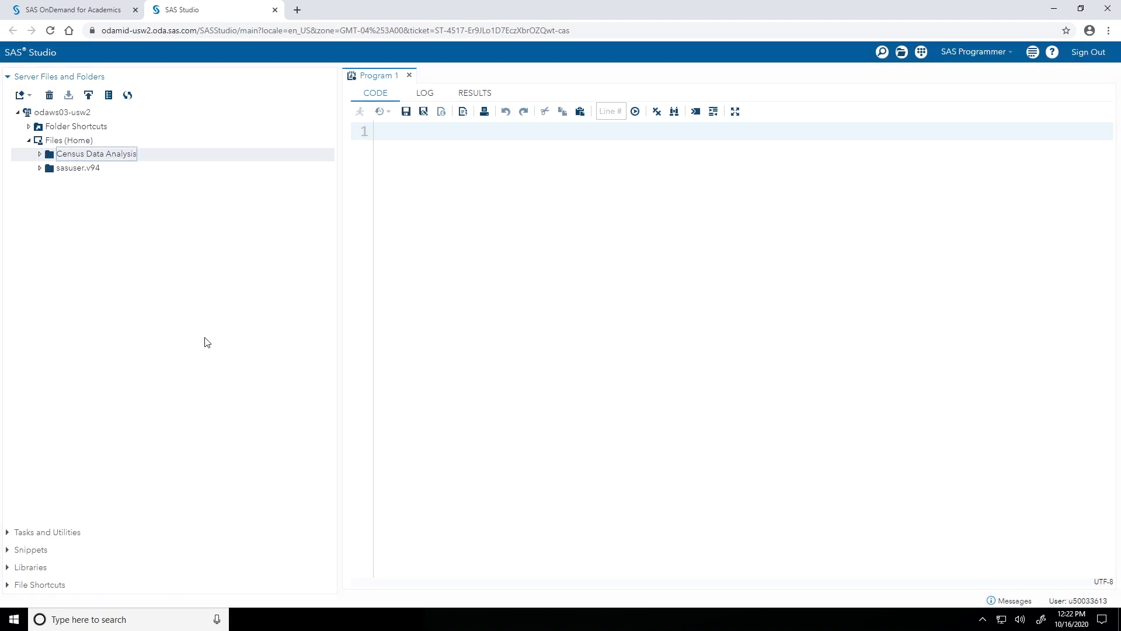
Expand Census Data Analysis and bring up the context menu for Median Home Value.xlsx.
left_click(40, 154)
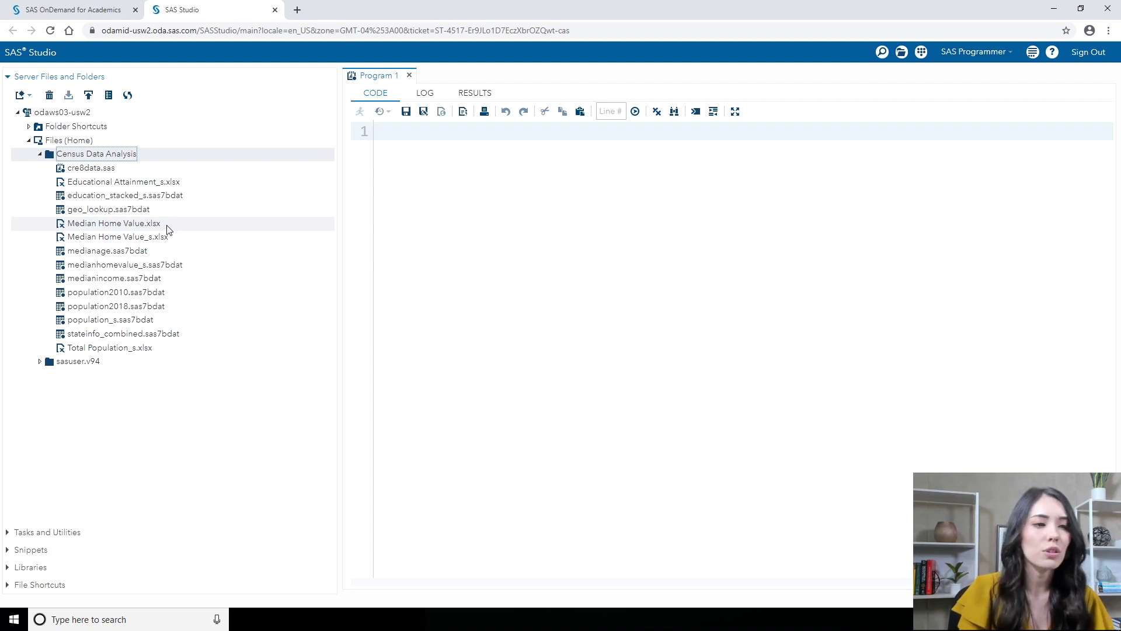
left_click(140, 238)
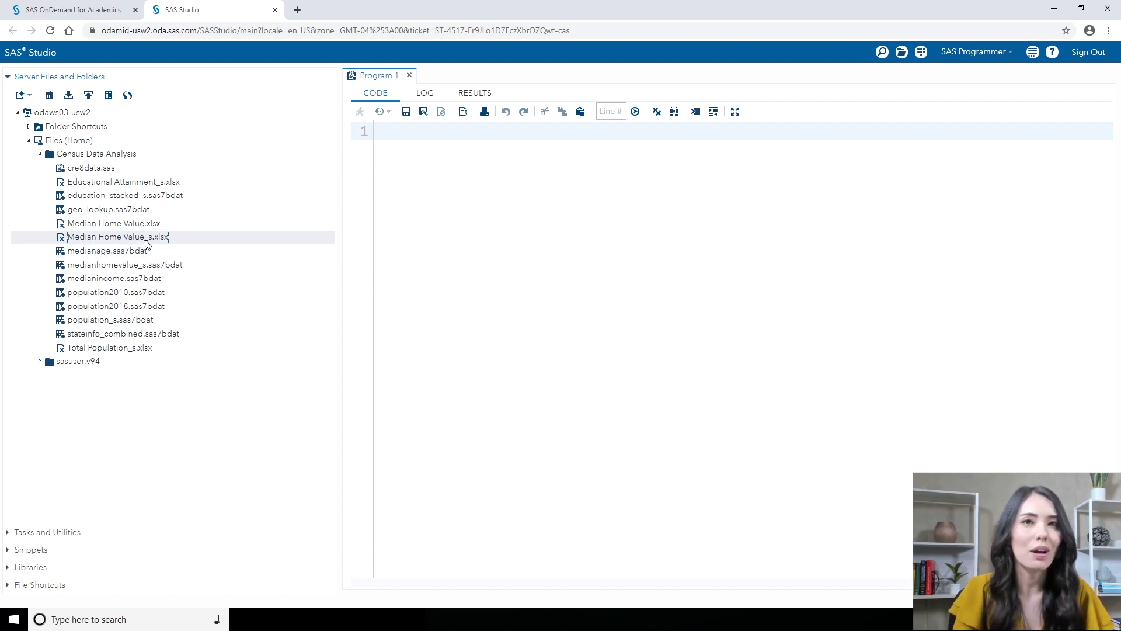
left_click(149, 224)
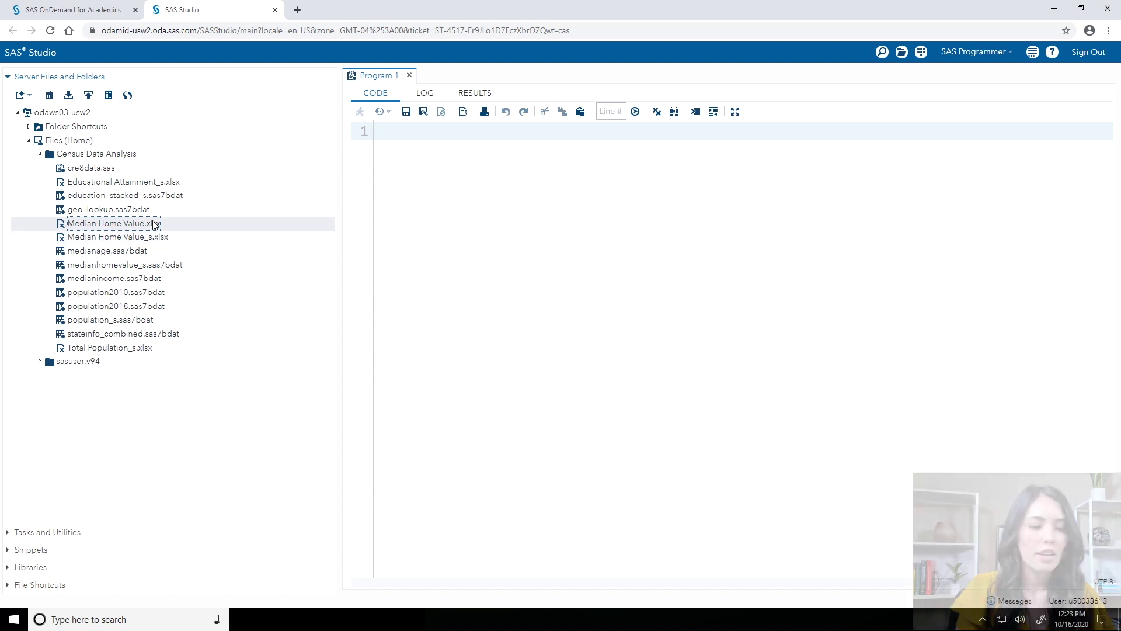
right_click(156, 227)
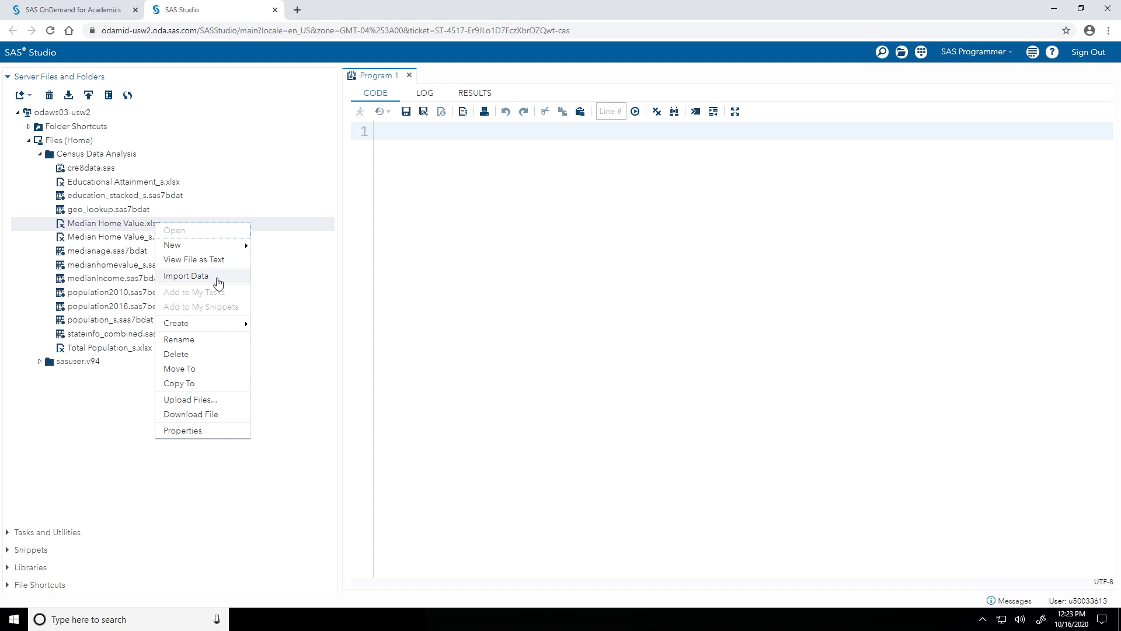
Start an Import Data task for Median Home Value.xlsx and show only its settings.
left_click(218, 282)
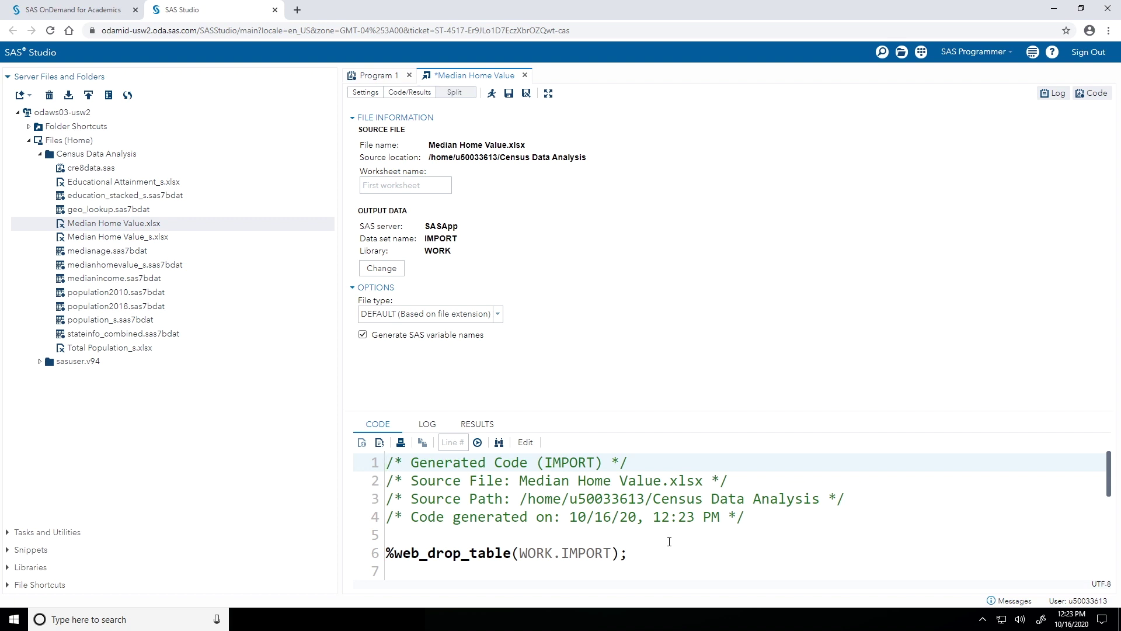
left_click(375, 94)
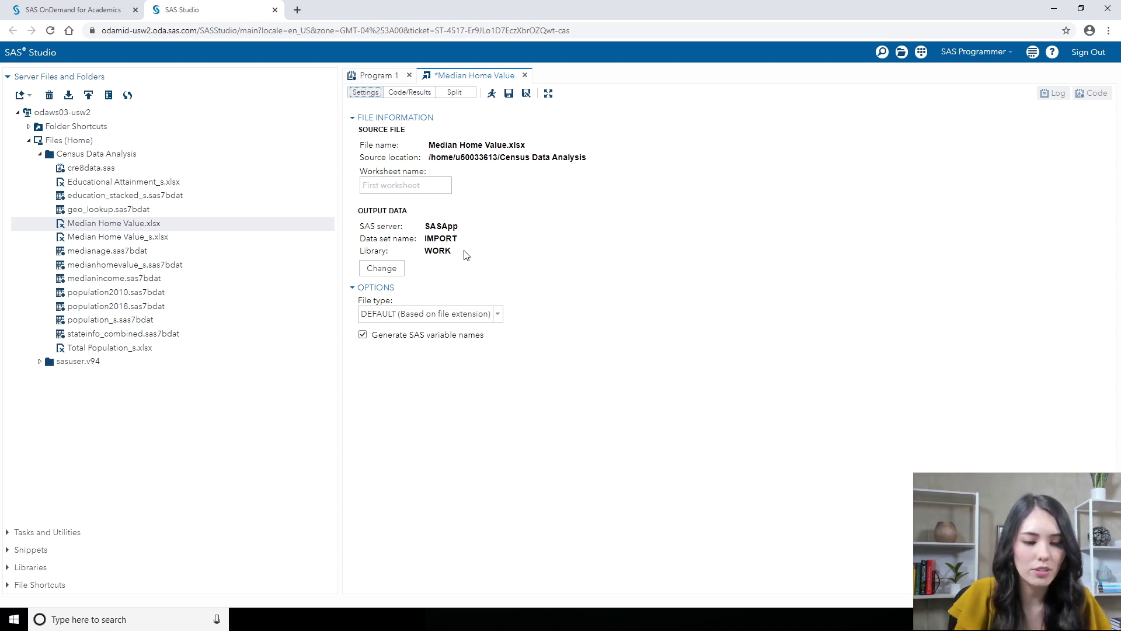
Change the import's Output Data location, currently WORK.IMPORT.
left_click(400, 270)
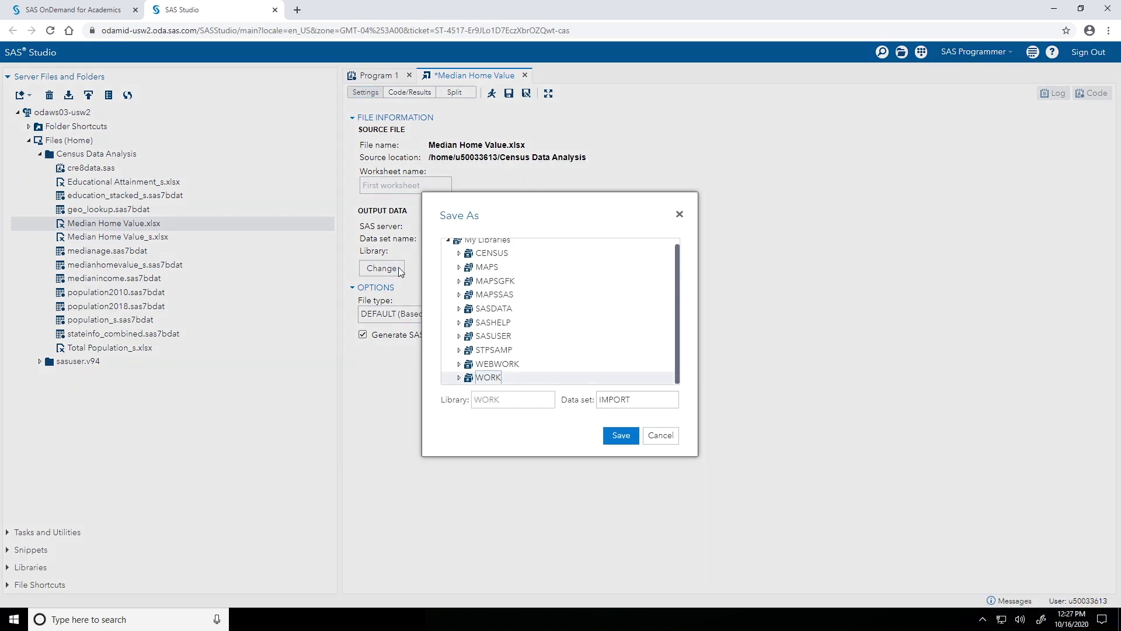
Save the import output as data set medianhomevalue in the CENSUS library.
scroll(552, 246, "up", 1)
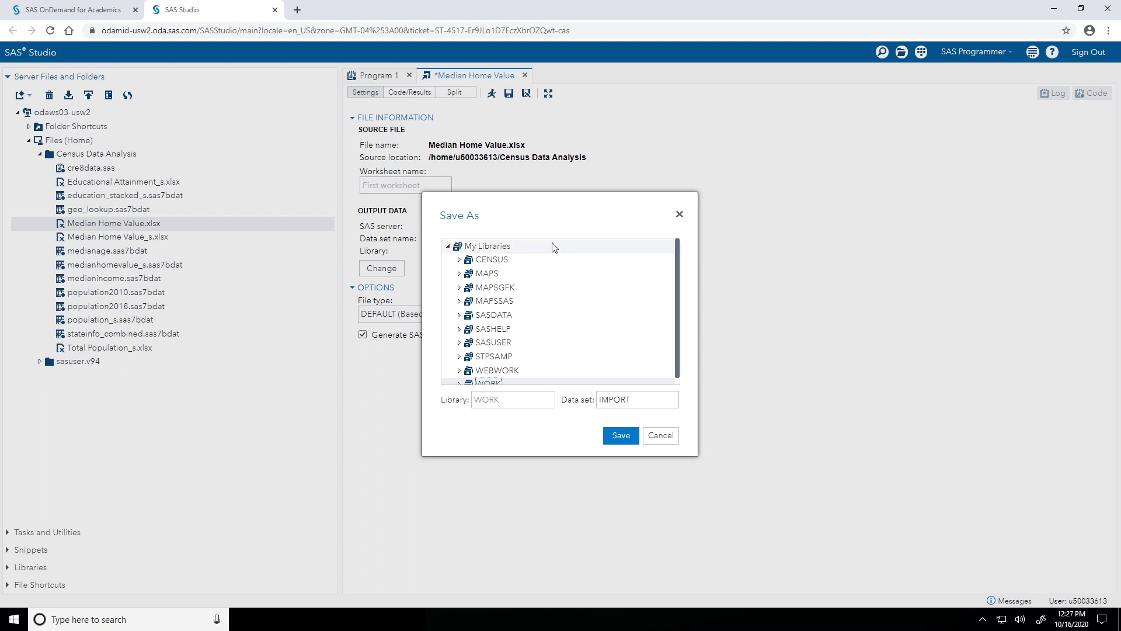
left_click(509, 263)
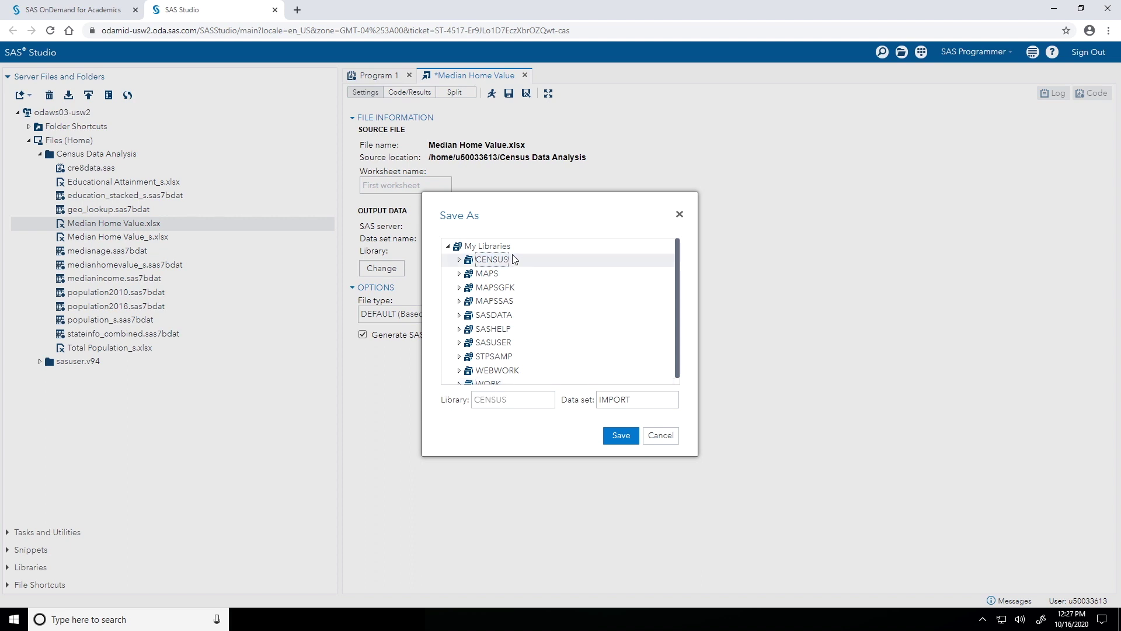
left_click_drag(646, 412, 592, 406)
type("medianhomevalue")
left_click(615, 436)
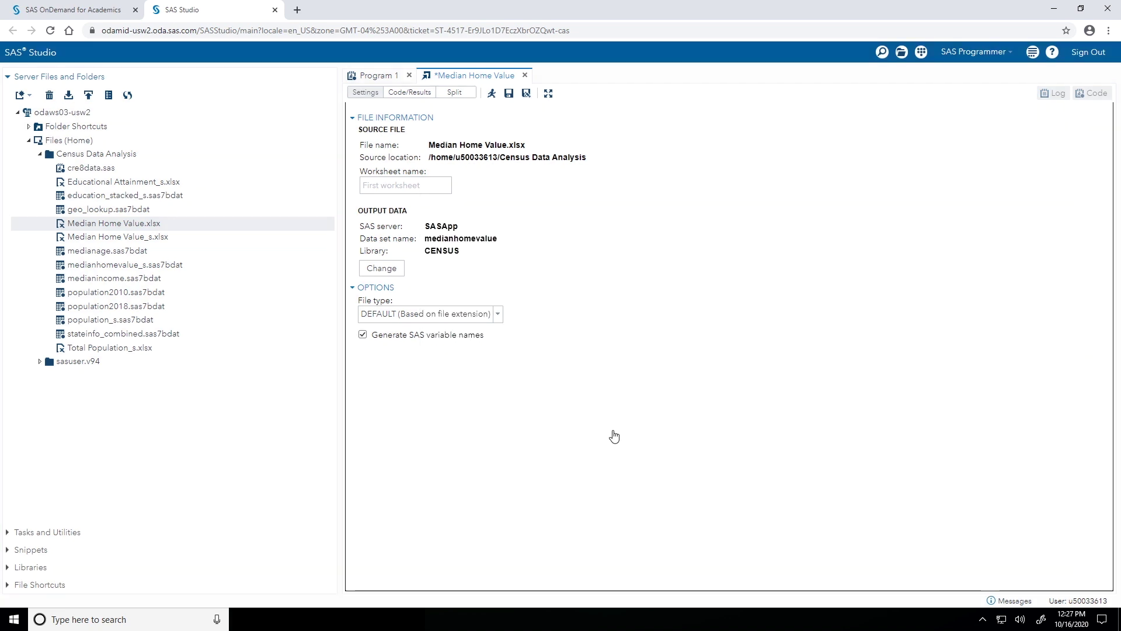
Choose XLSX (Microsoft Excel 2007 or later workbook) as the import file type.
left_click(498, 315)
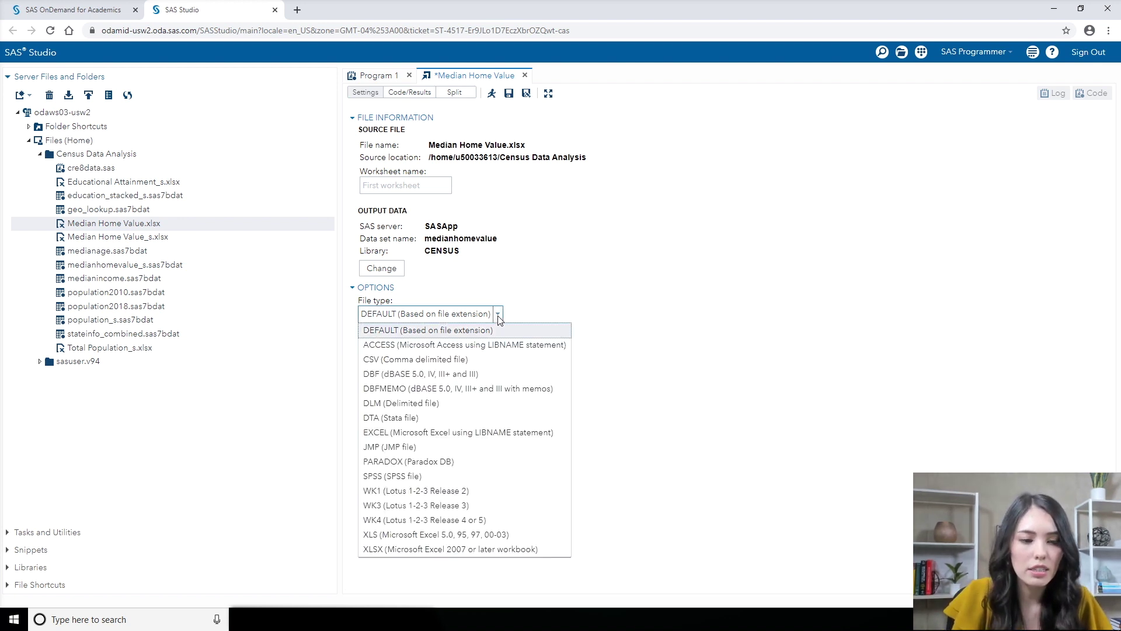
left_click(554, 552)
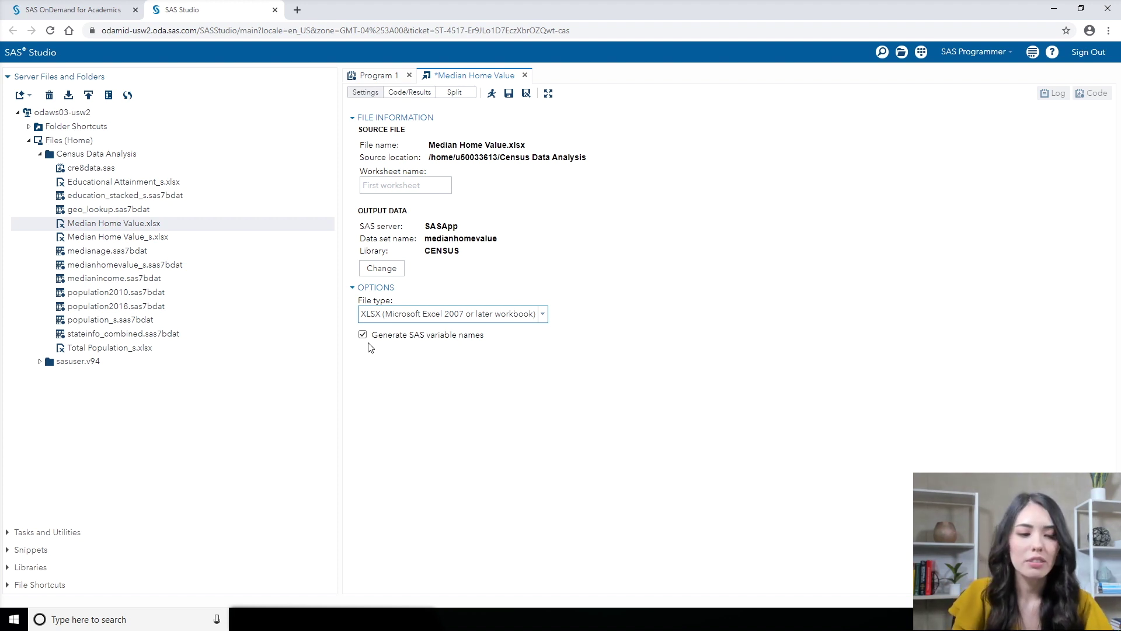
Display the generated PROC IMPORT code with DBMS=XLSX and OUT=CENSUS.medianhomevalue.
left_click(425, 96)
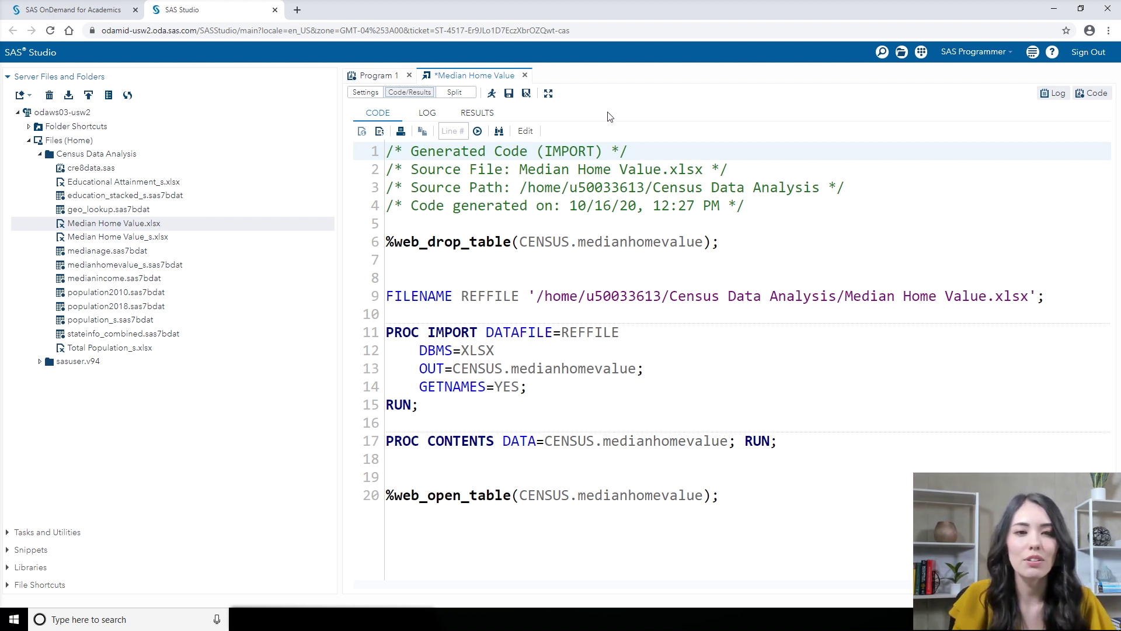
Run the import code to create CENSUS.MEDIANHOMEVALUE with 52 observations and 4 variables.
left_click(492, 98)
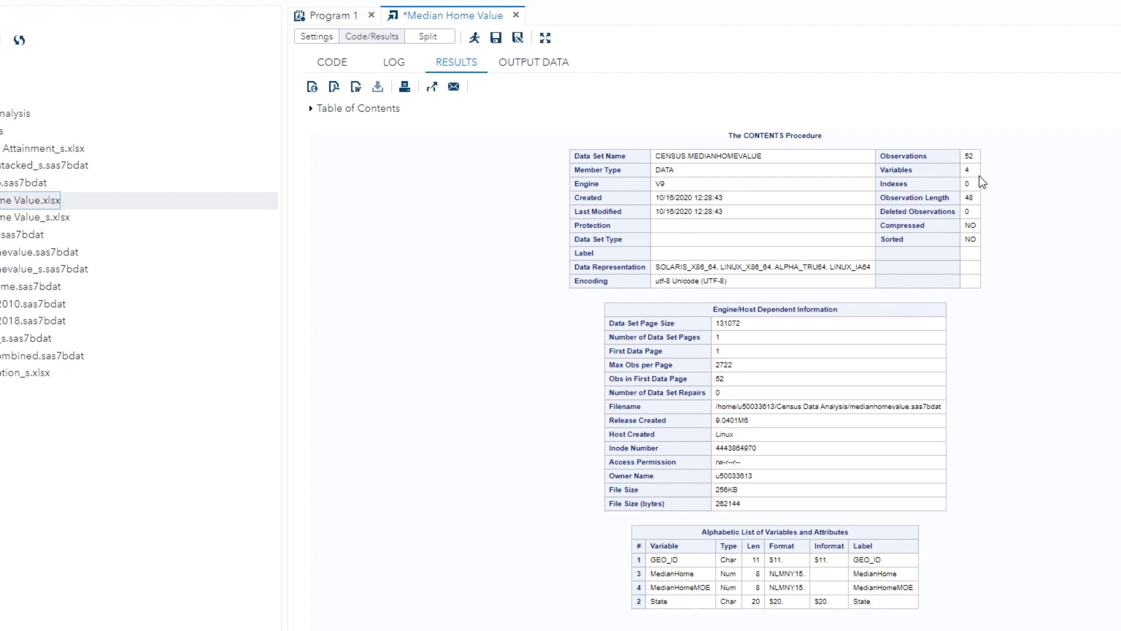
Check the imported rows, then expand the log's five notes and jump to the converted-variables note.
left_click(547, 65)
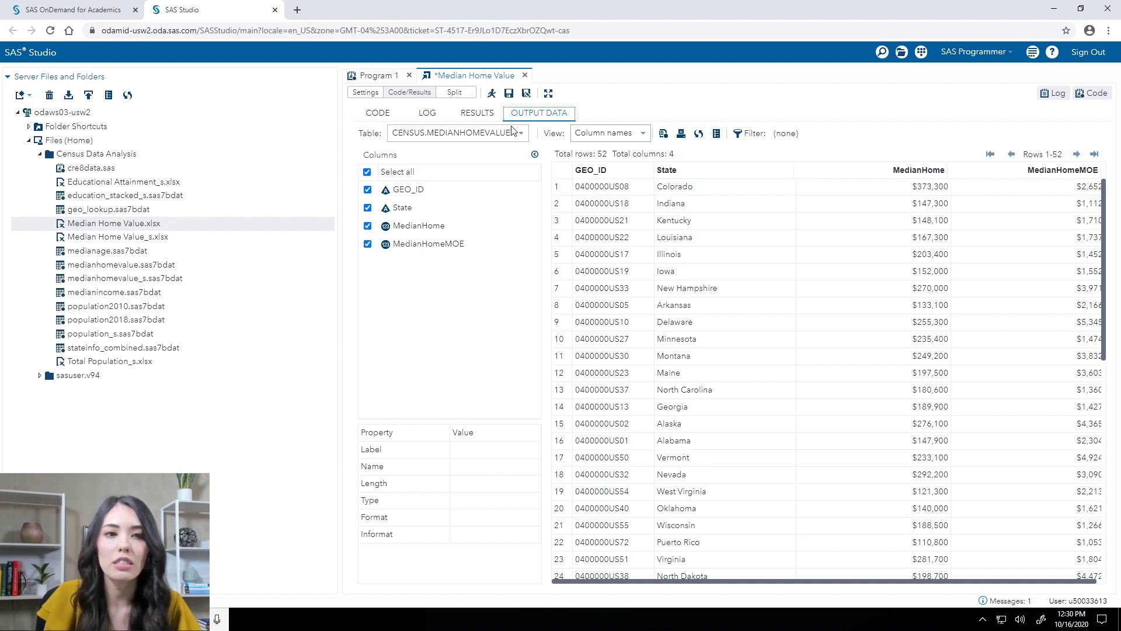
left_click(436, 115)
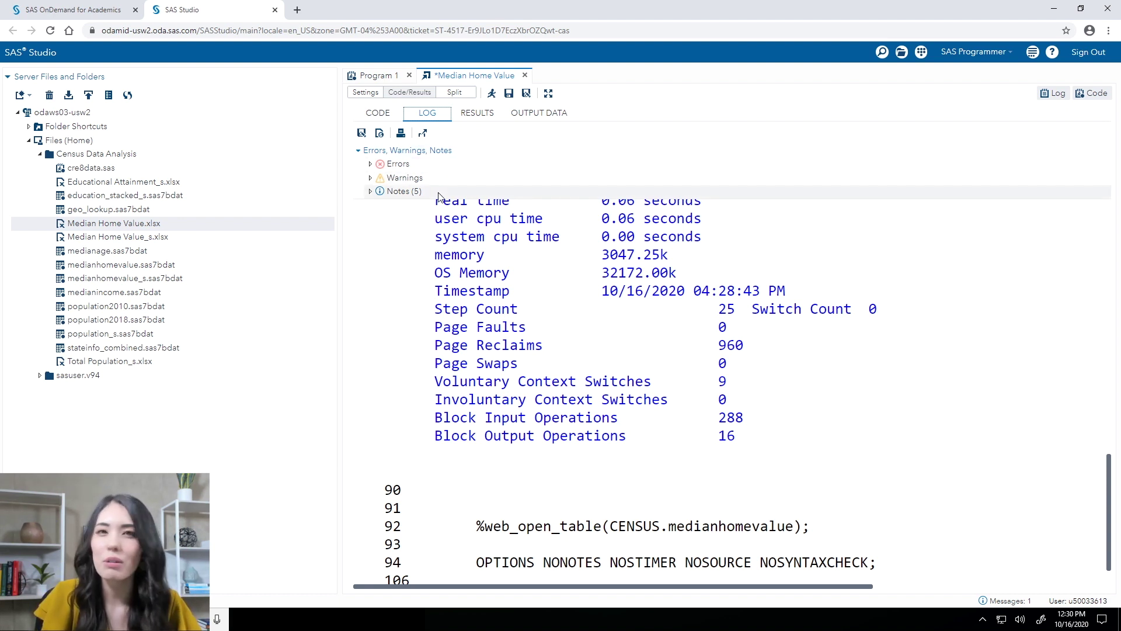
left_click(370, 192)
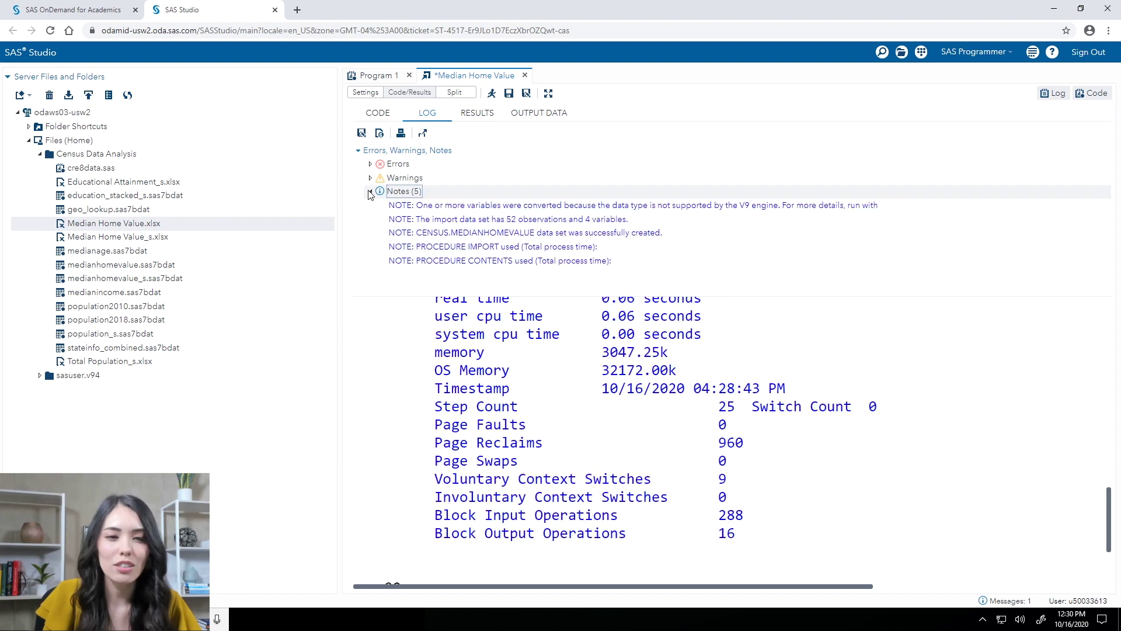
left_click(460, 214)
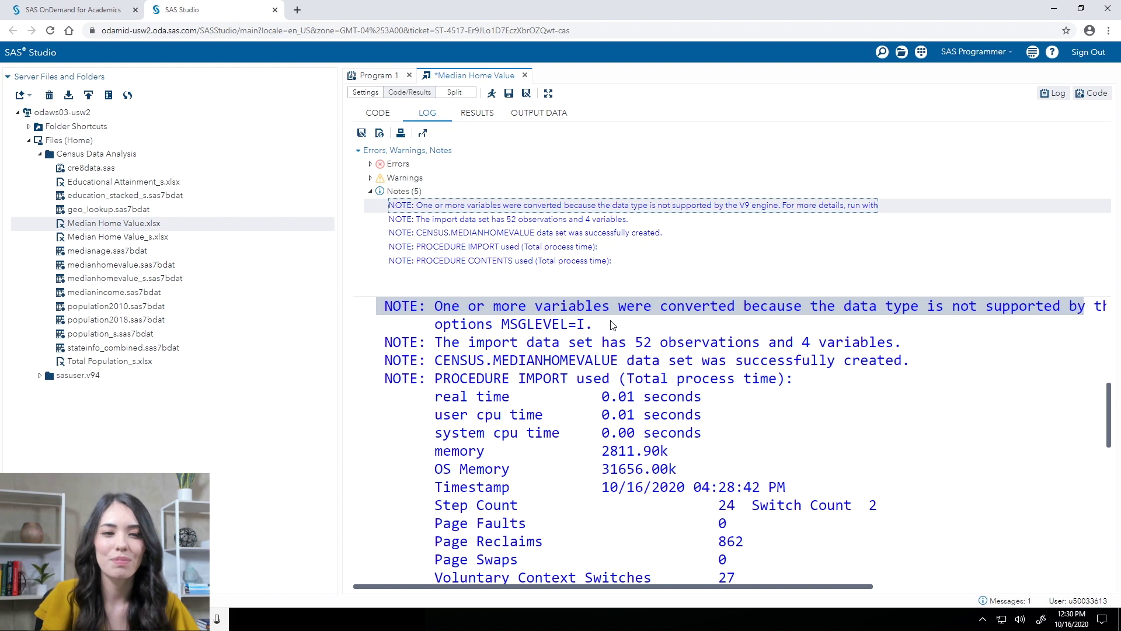
In the output data, hide GEO_ID and MedianHomeMOE, leaving State and MedianHome, and view MedianHome's properties.
left_click(561, 123)
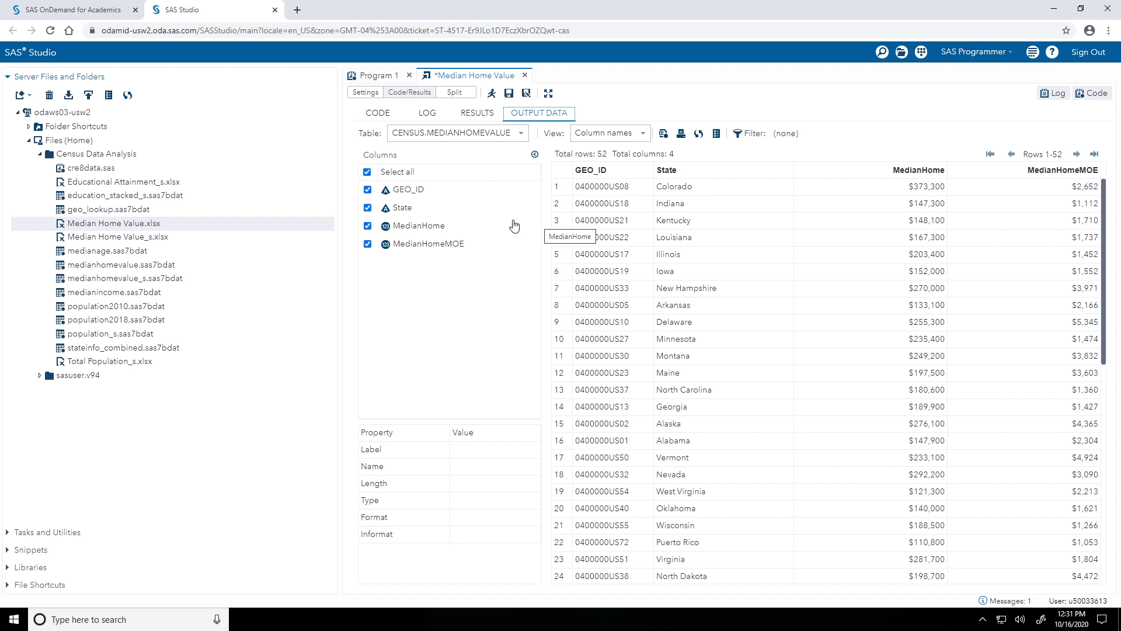
left_click(368, 190)
left_click(367, 244)
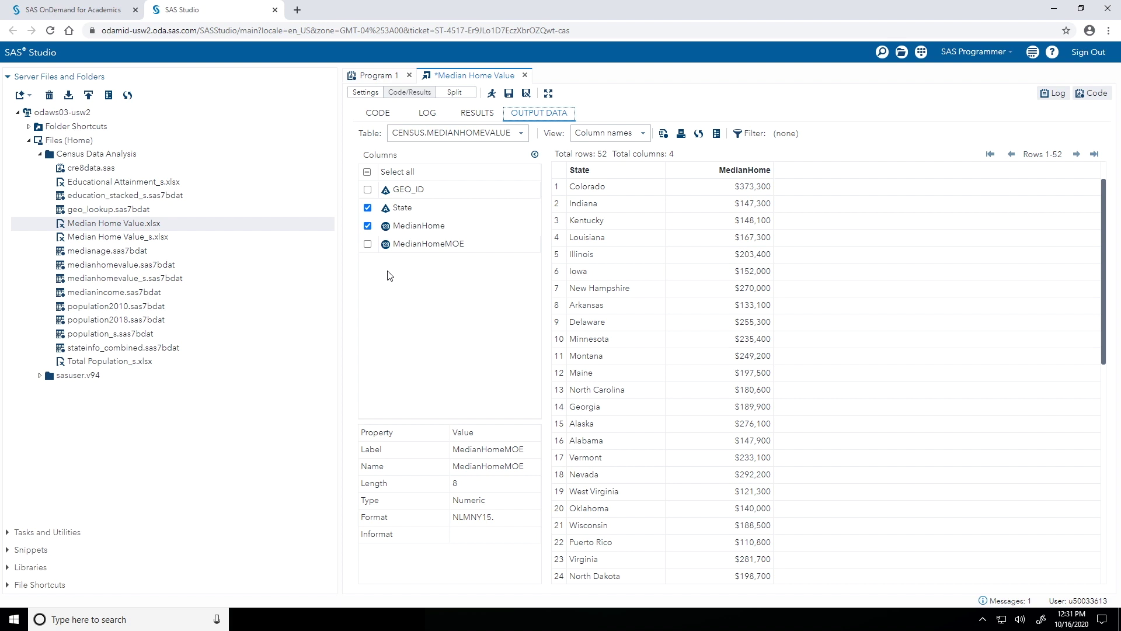
left_click(442, 229)
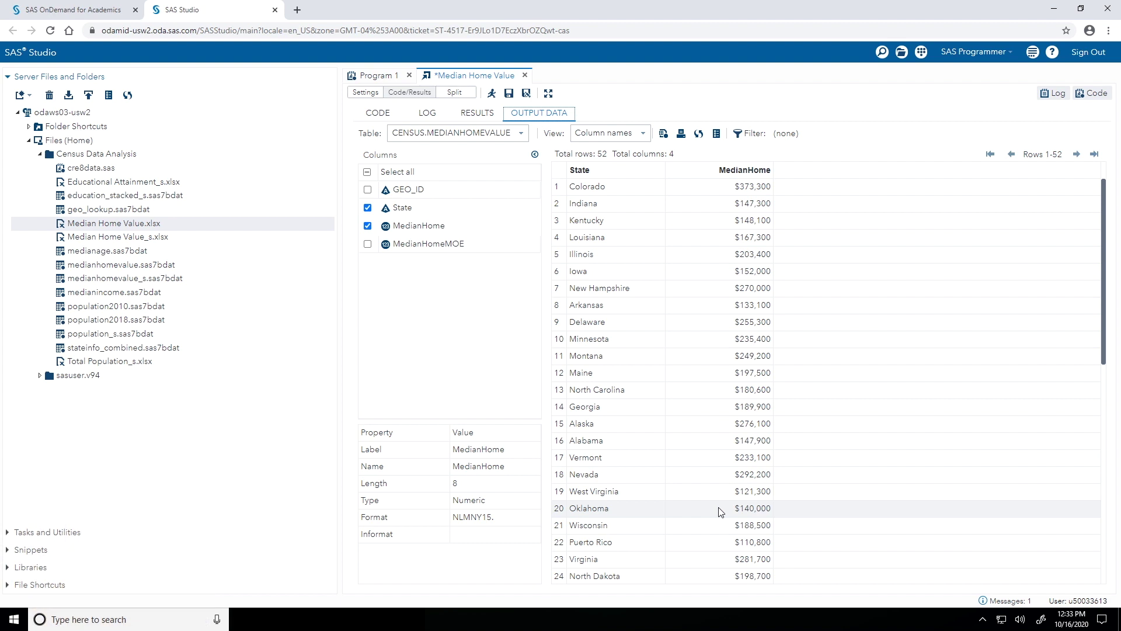
Add a filter on MedianHome keeping values greater than or equal to 300000.
right_click(762, 175)
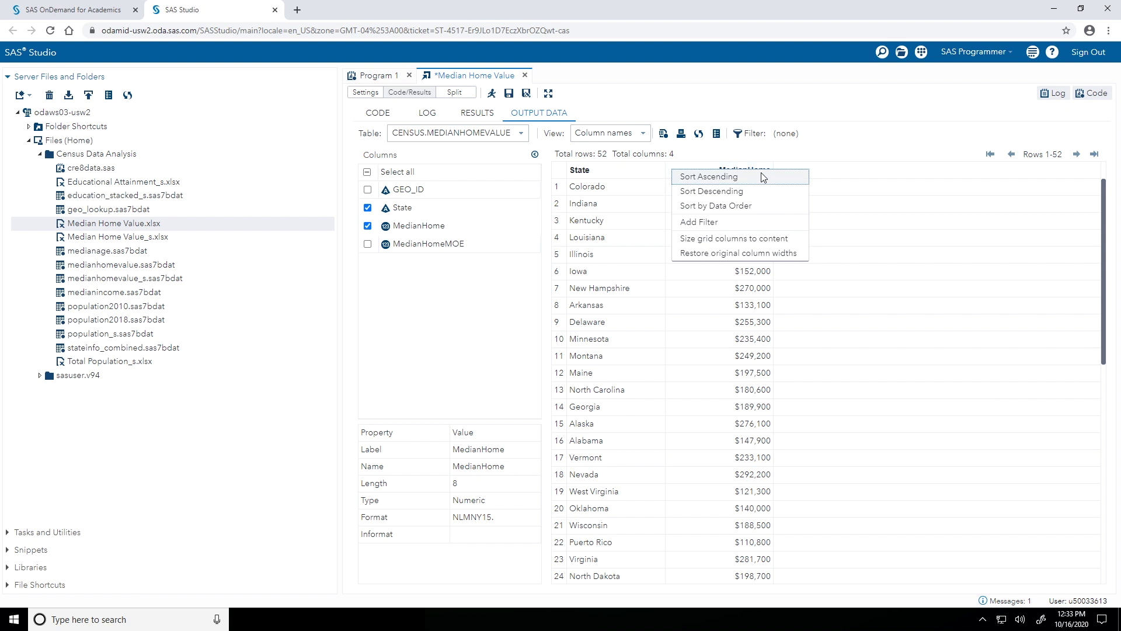
left_click(727, 227)
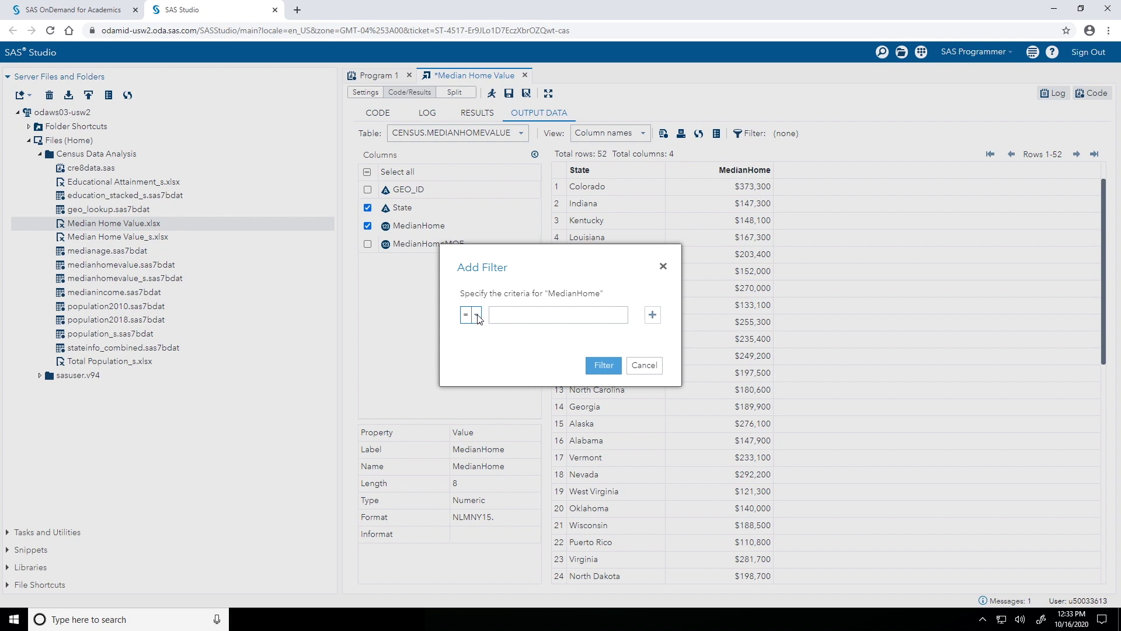
left_click(477, 316)
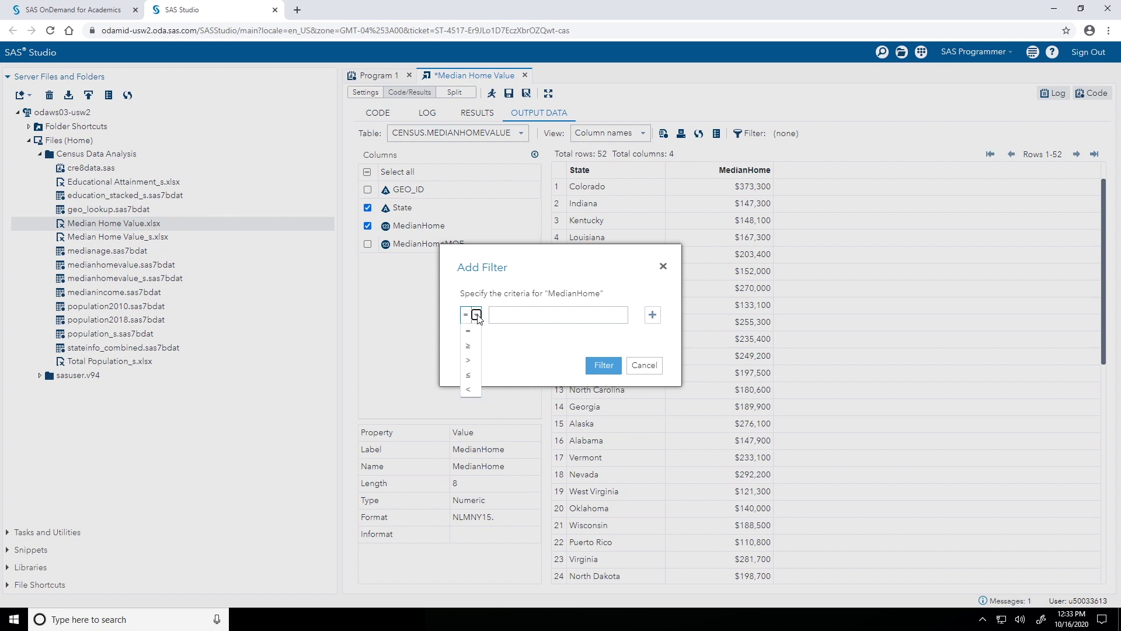
left_click(480, 347)
left_click(519, 318)
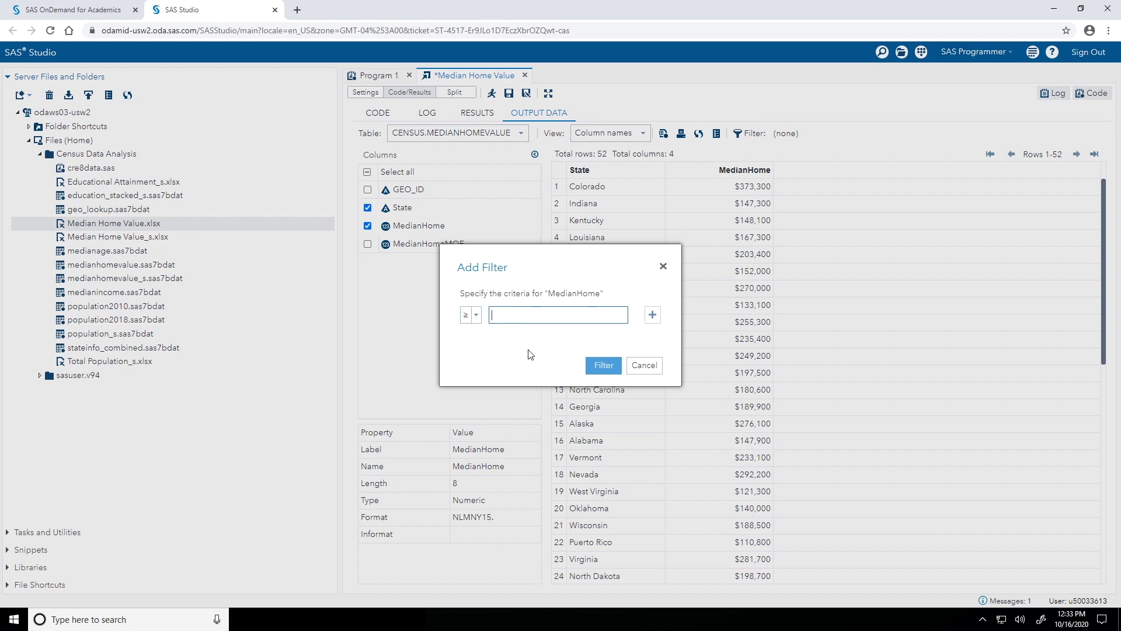
type("300")
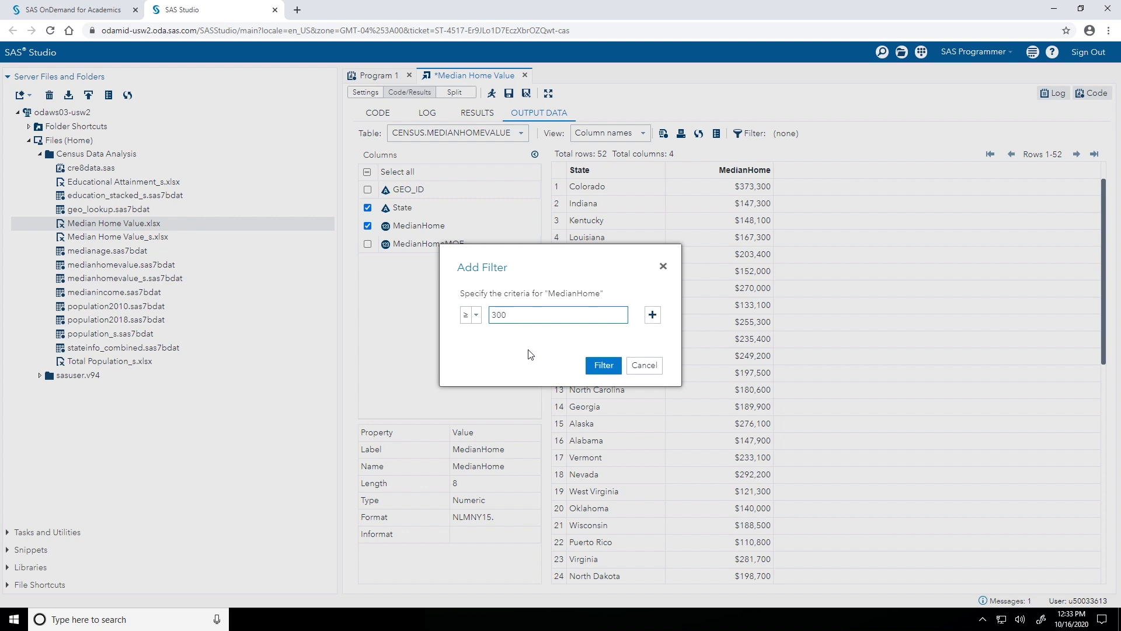
type("000")
Apply the MedianHome ≥ 300000 filter and sort the 11 remaining states by MedianHome descending.
left_click(597, 366)
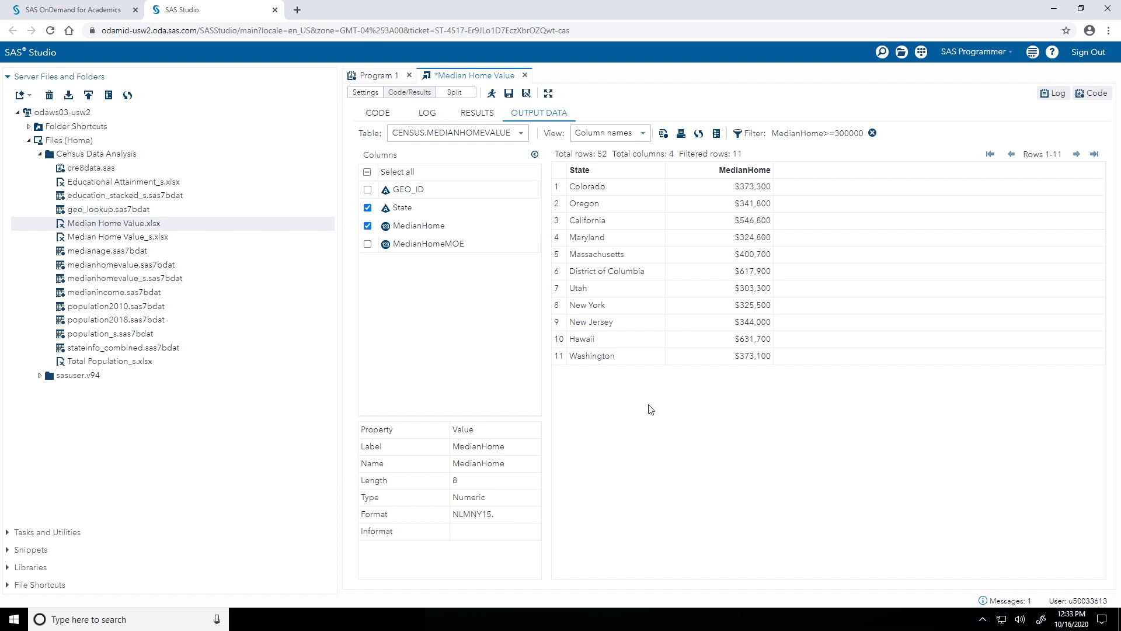
right_click(712, 173)
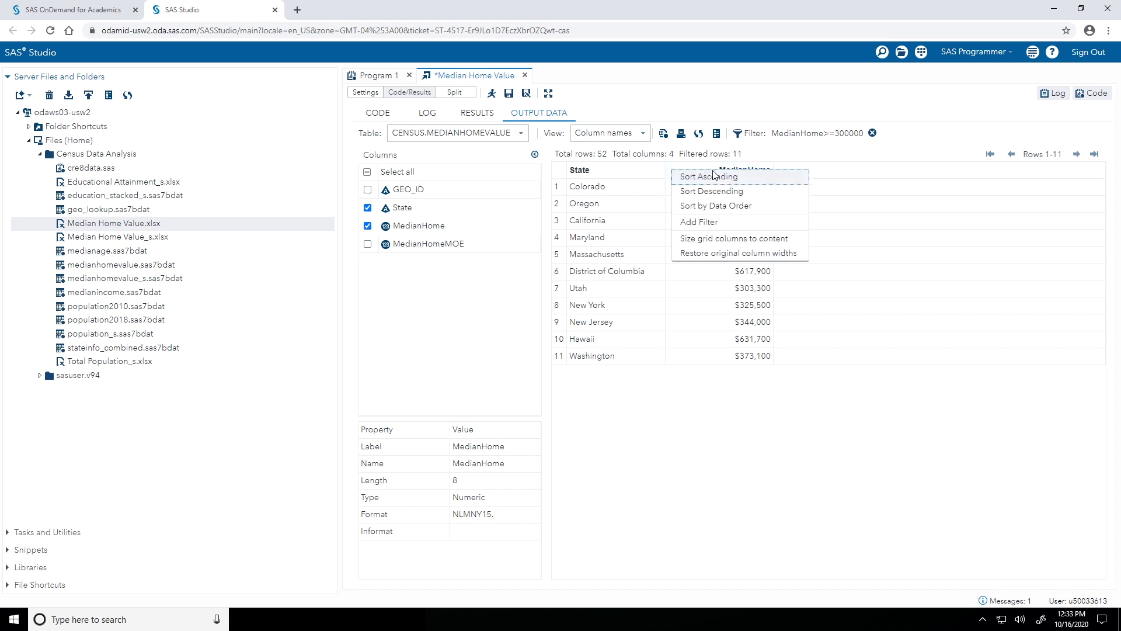
left_click(755, 199)
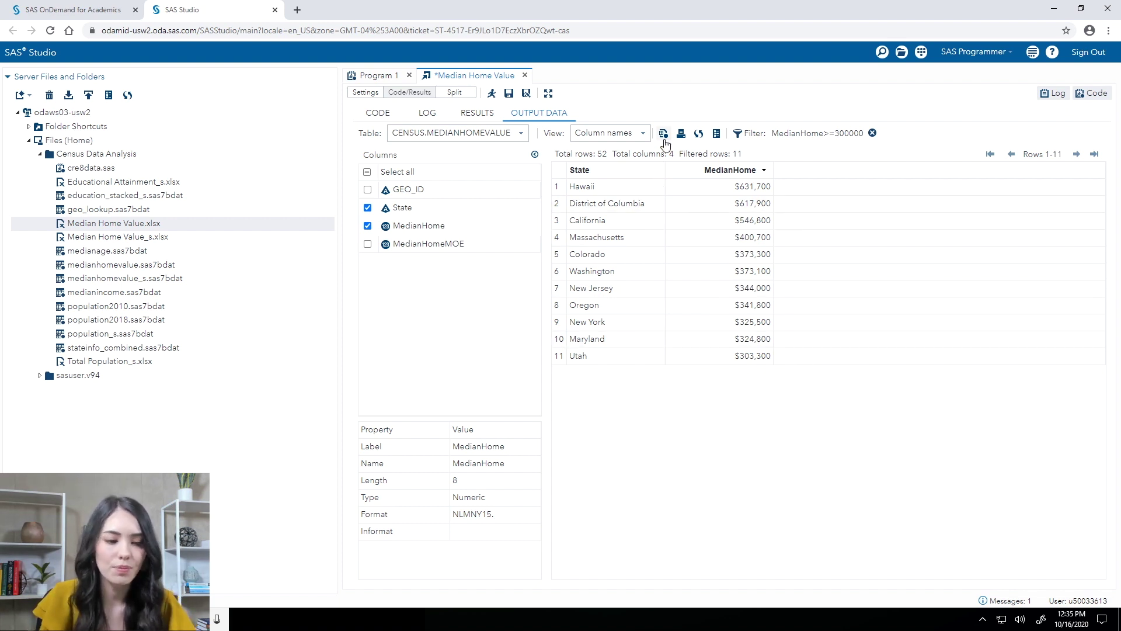
Show the generated PROC SQL code for the filtered, sorted view in a Program 2 tab.
left_click(663, 133)
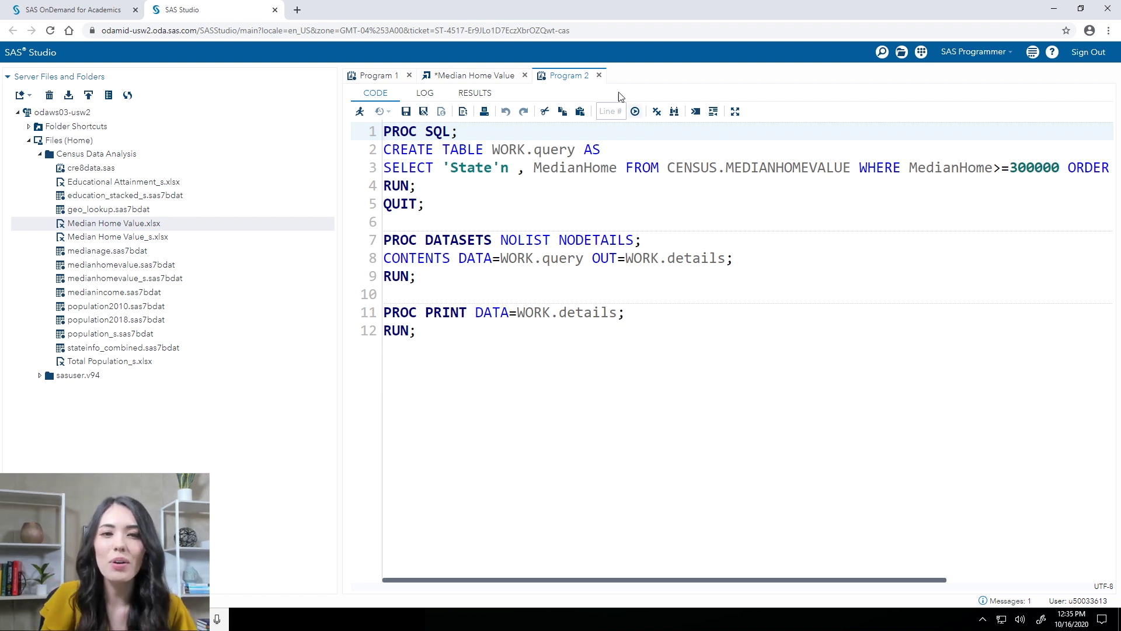
Close Program 2, clear the filter, restore data order, refresh all 52 rows, then close the table.
left_click(599, 76)
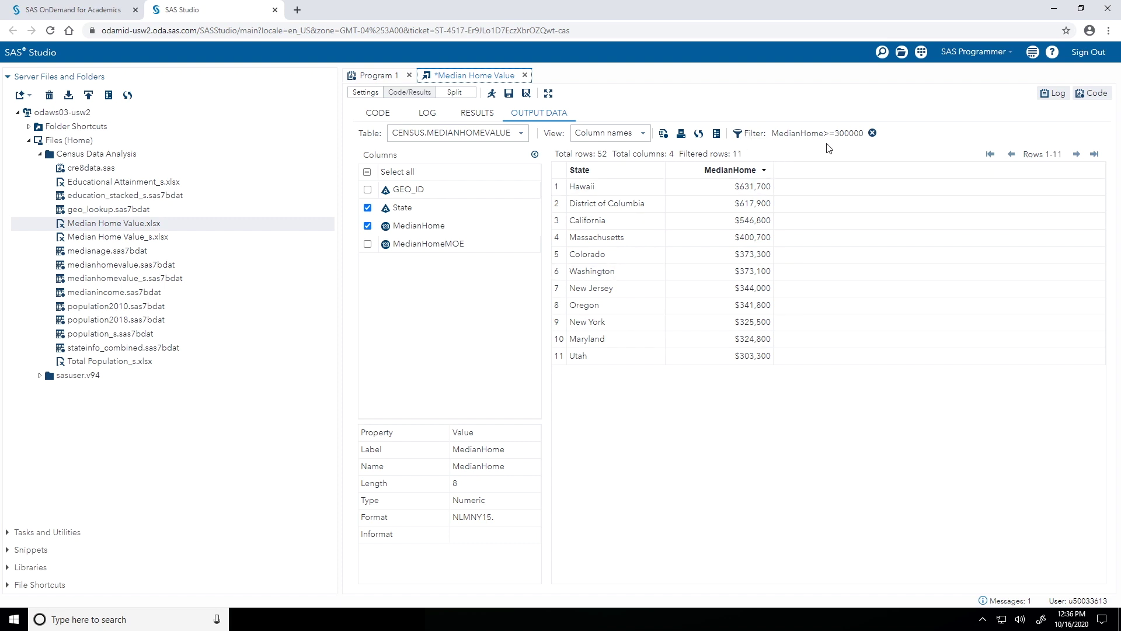
left_click(873, 134)
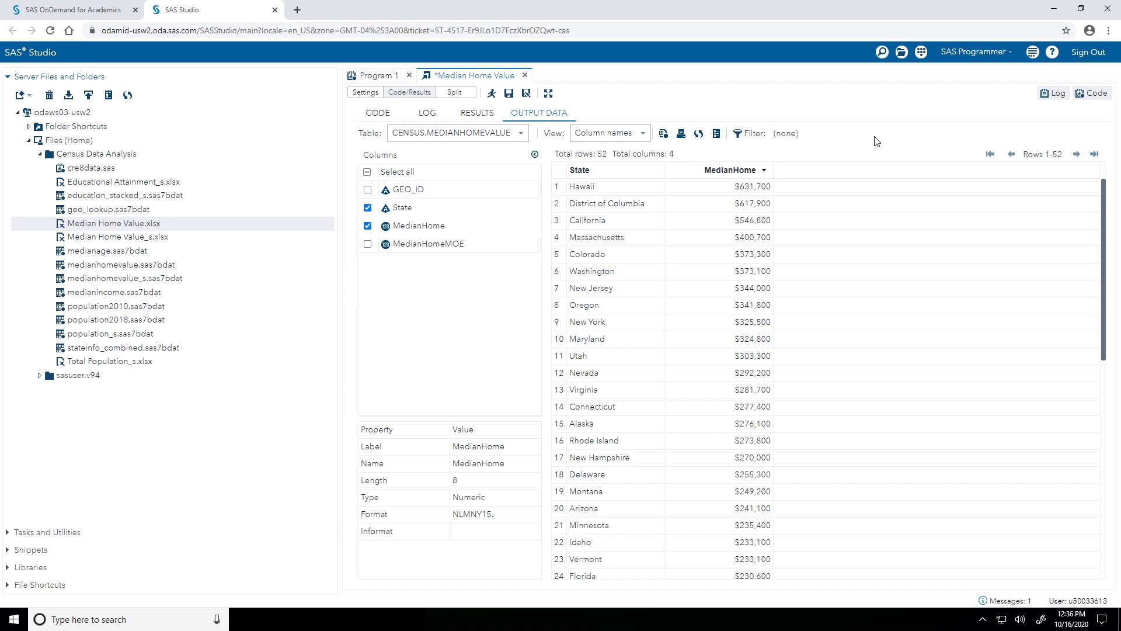
right_click(711, 173)
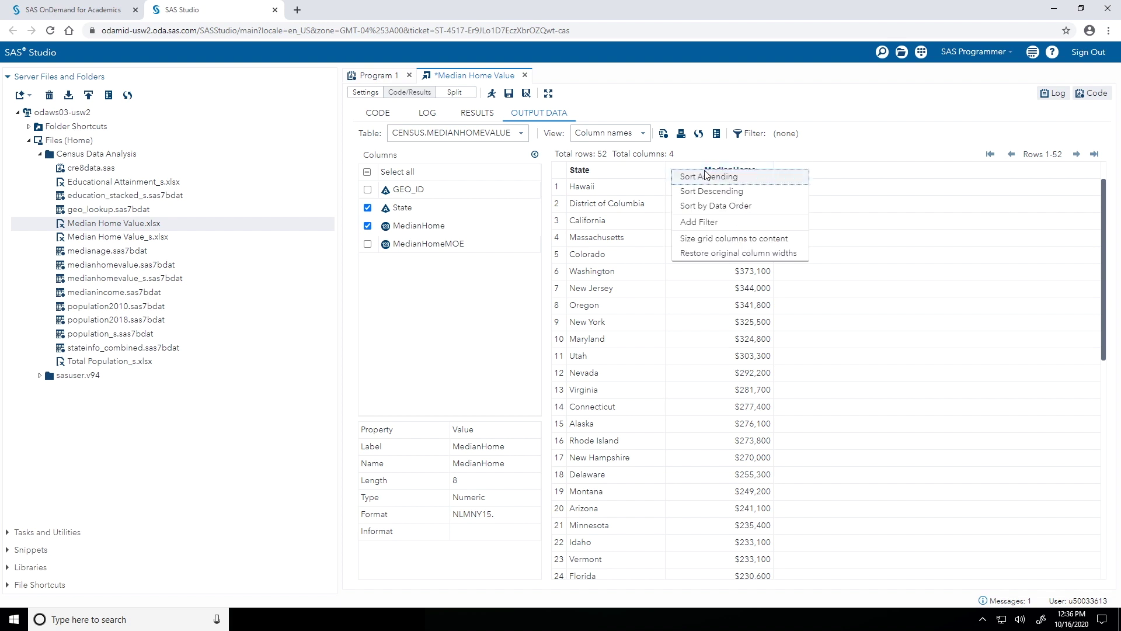
left_click(757, 207)
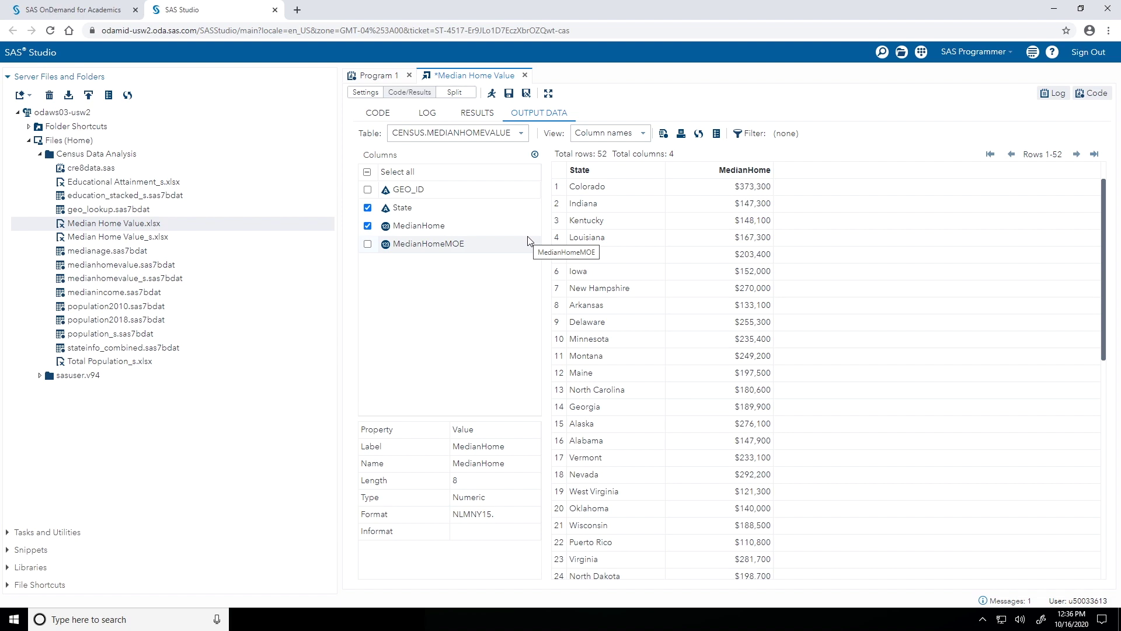
left_click(700, 135)
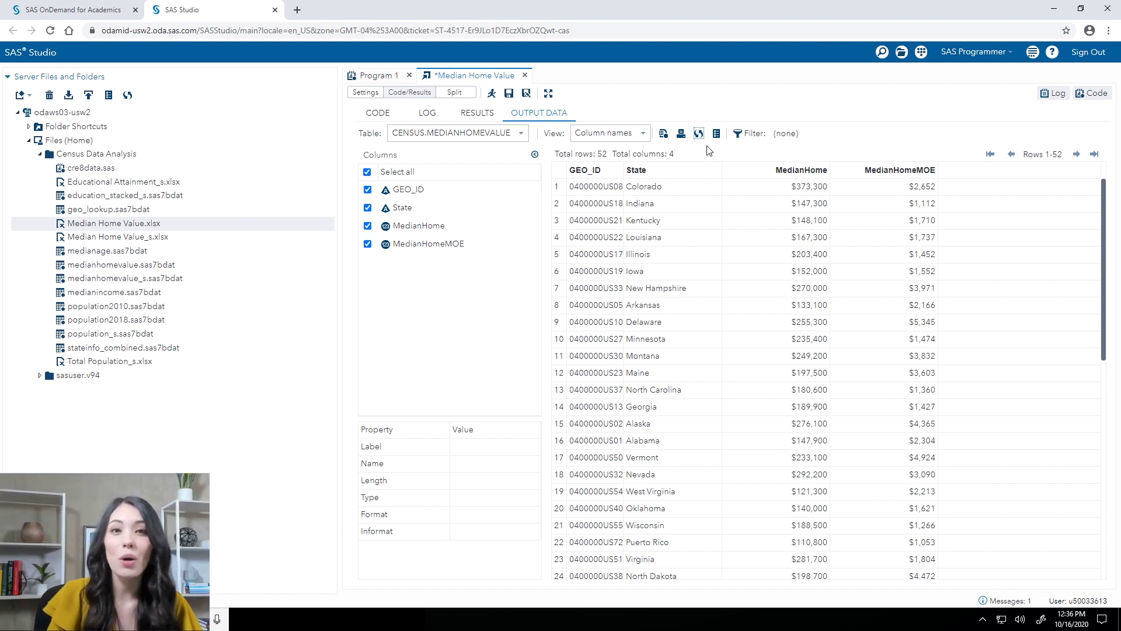
left_click(524, 76)
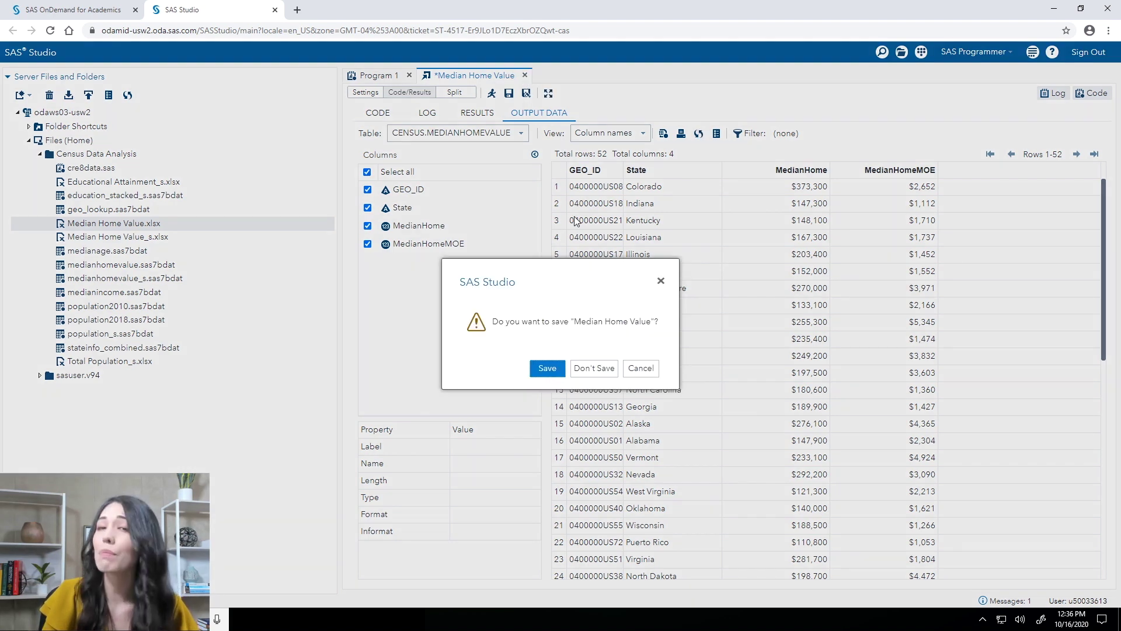
Close Median Home Value with Don't Save and expand the Libraries section.
left_click(600, 373)
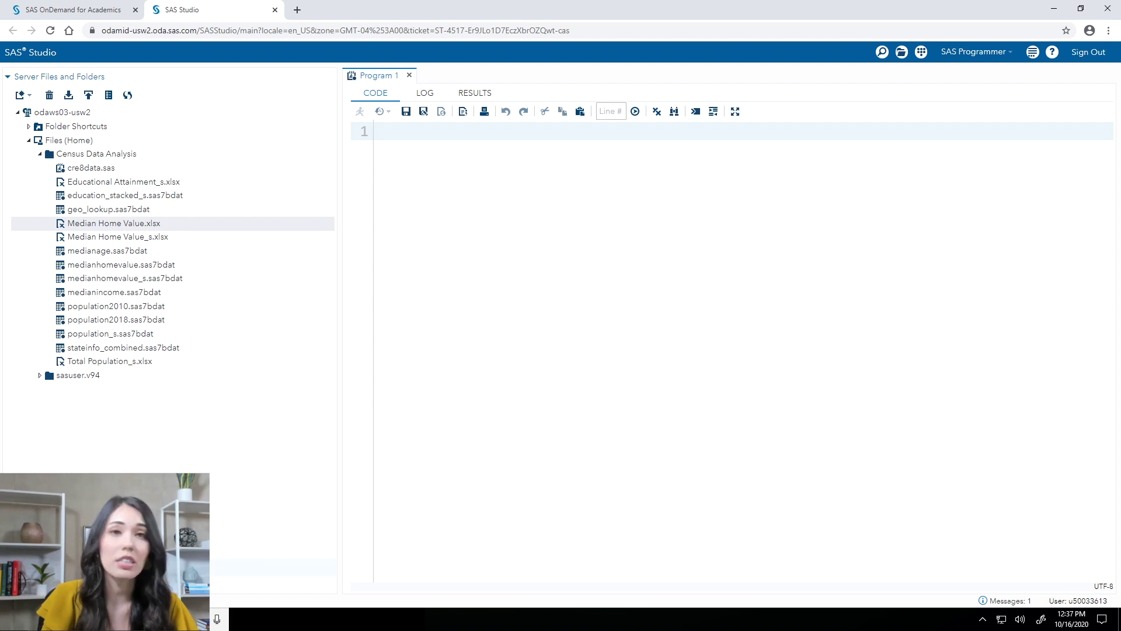
left_click(35, 567)
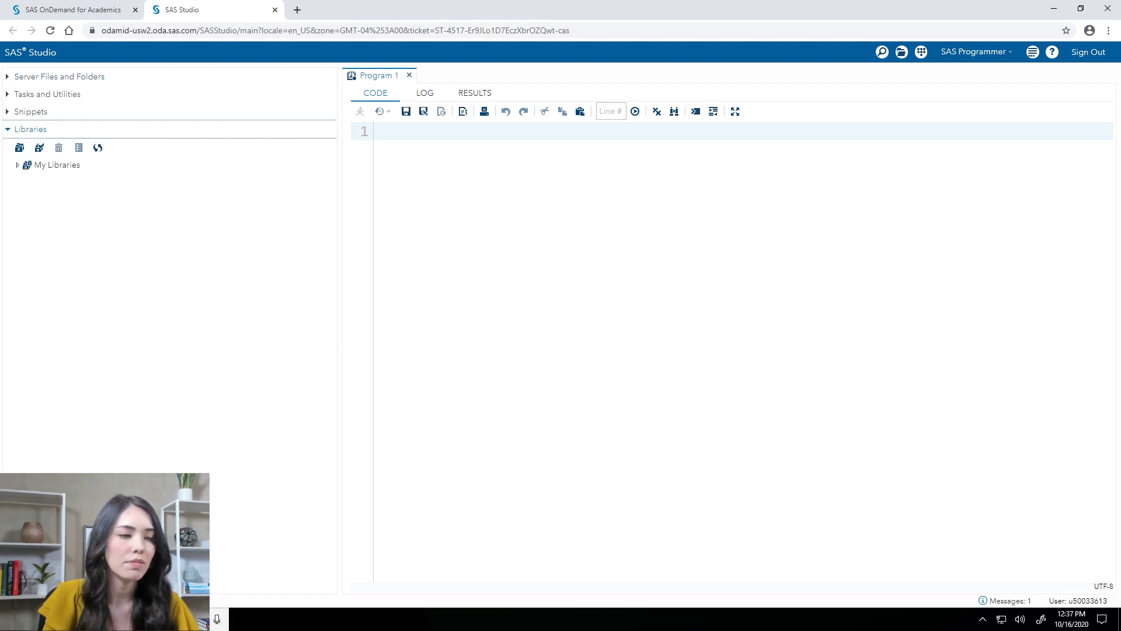
left_click(18, 165)
left_click(29, 179)
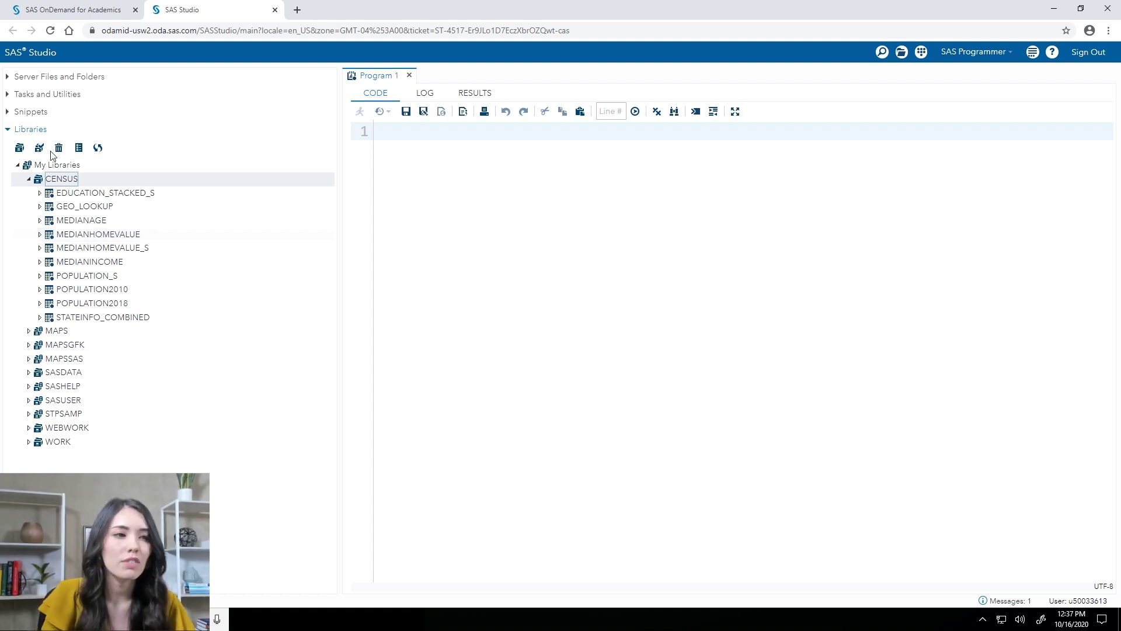
left_click(14, 80)
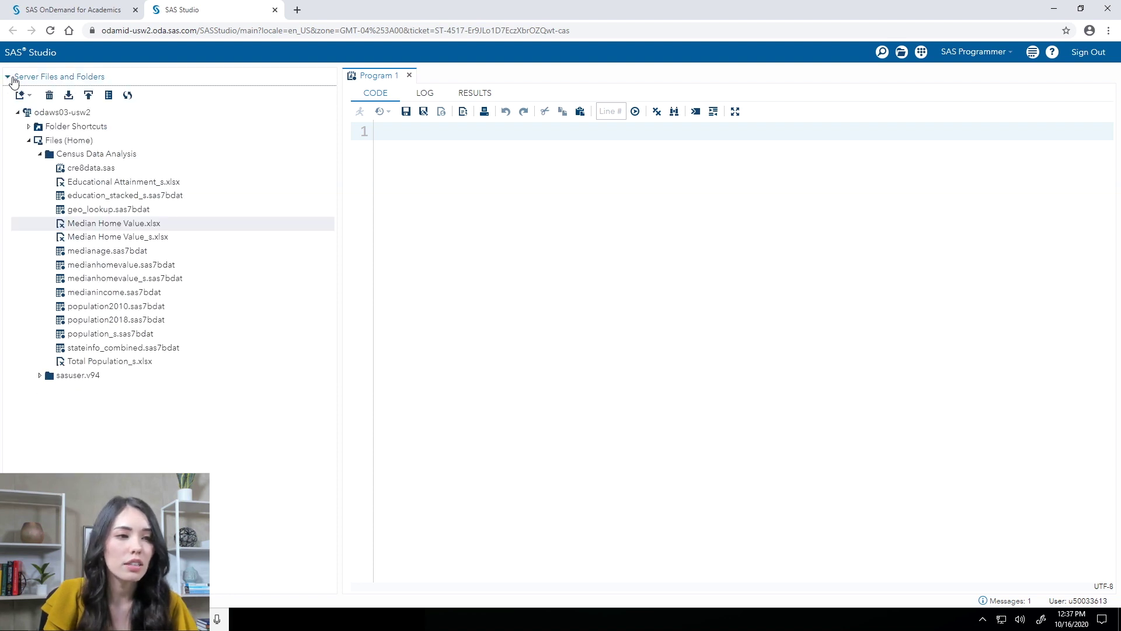